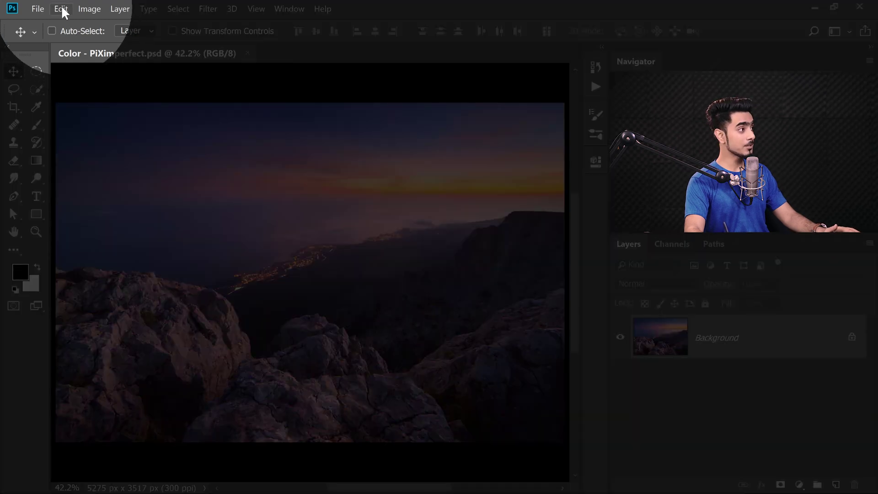
- Preview HDR 4K, Kodak and other profiles in Assign Profile, settling on e-sRGB
click(61, 9)
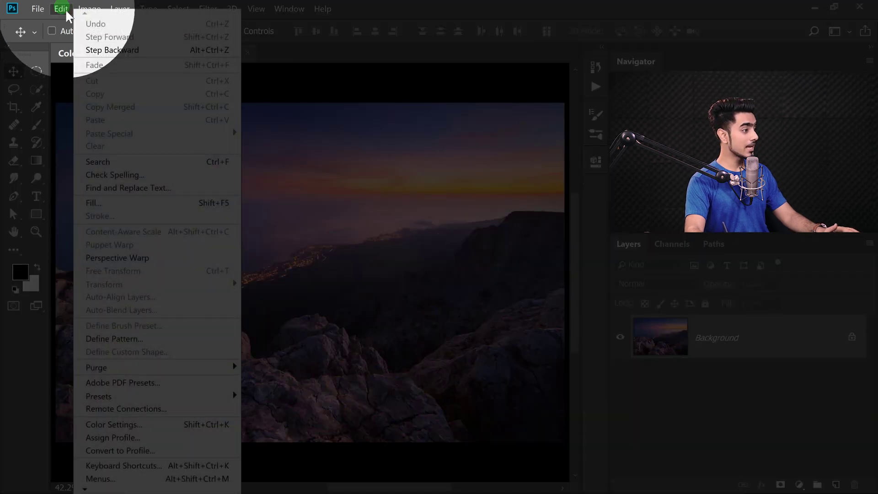
click(117, 437)
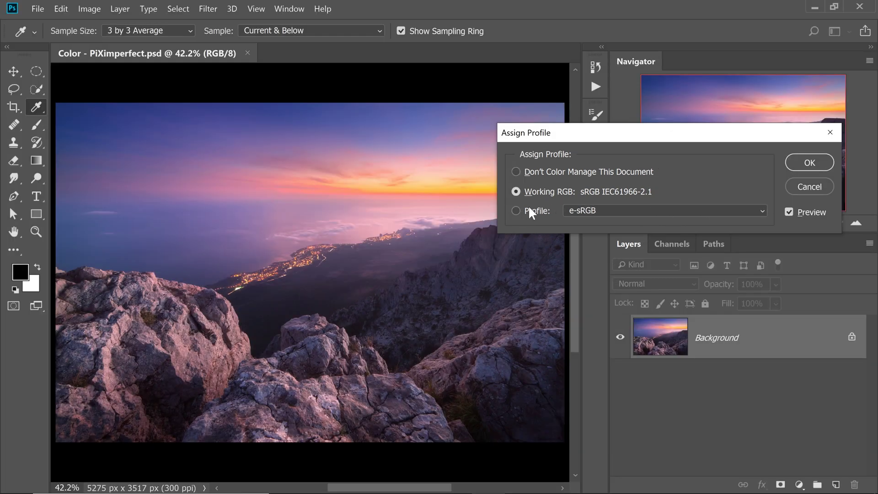
click(516, 210)
click(580, 213)
click(596, 254)
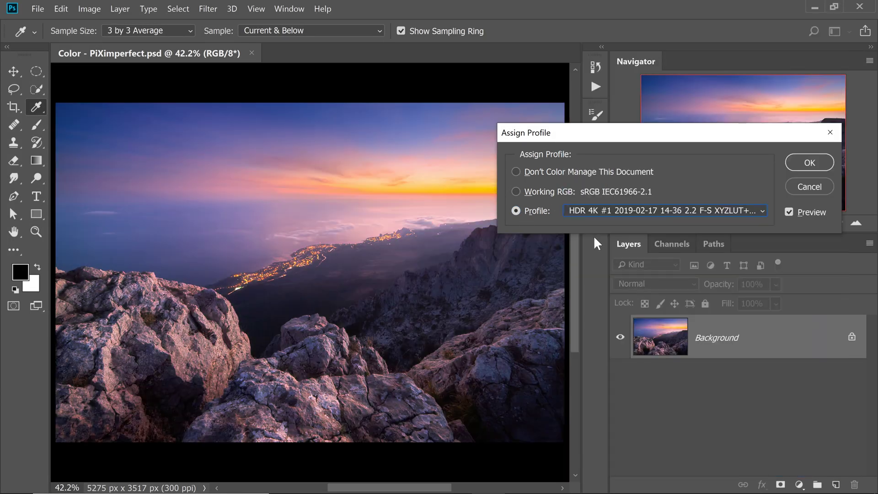
click(603, 213)
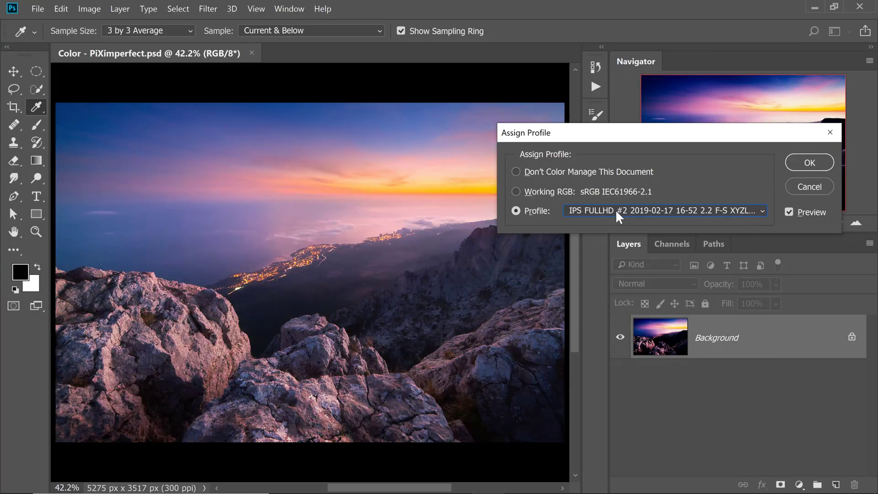
scroll(615, 209, up, 1)
scroll(615, 209, up, 1)
scroll(615, 209, up, 1)
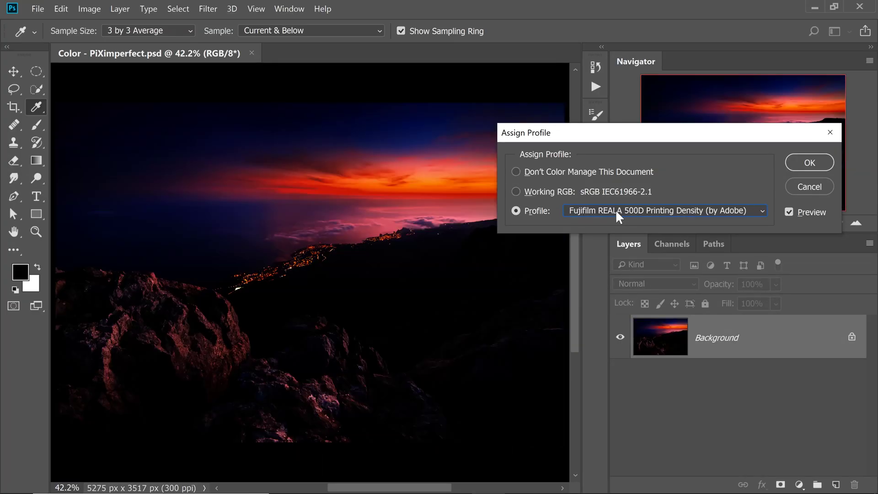
scroll(615, 209, up, 1)
scroll(615, 209, up, 1)
scroll(616, 209, up, 1)
scroll(615, 209, up, 1)
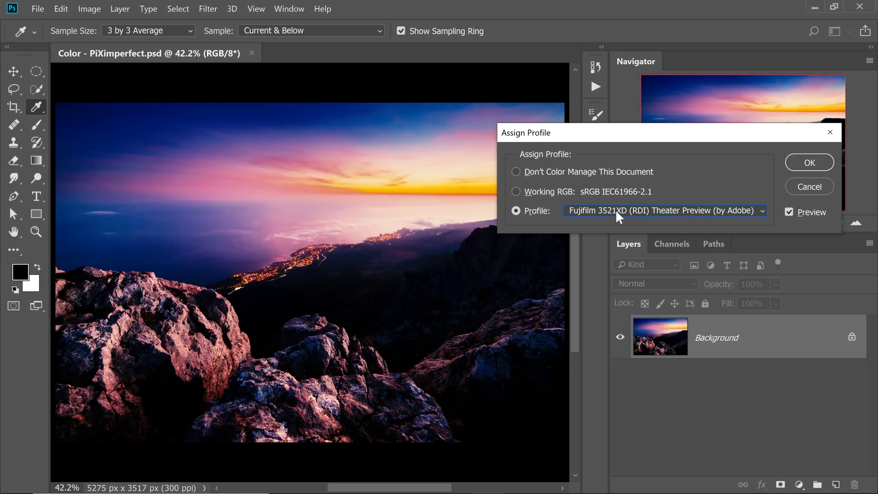
scroll(616, 210, up, 1)
scroll(615, 209, up, 1)
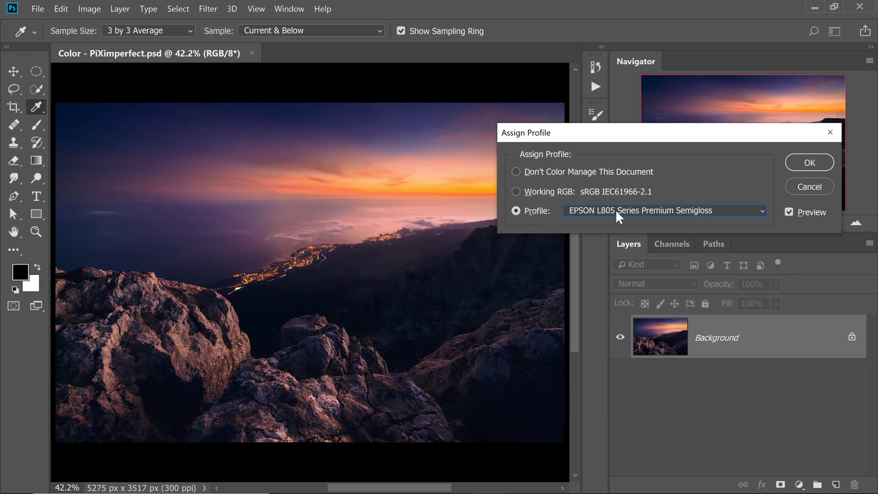
scroll(615, 209, down, 1)
scroll(615, 209, down, 1)
scroll(615, 209, down, 1)
scroll(616, 209, down, 1)
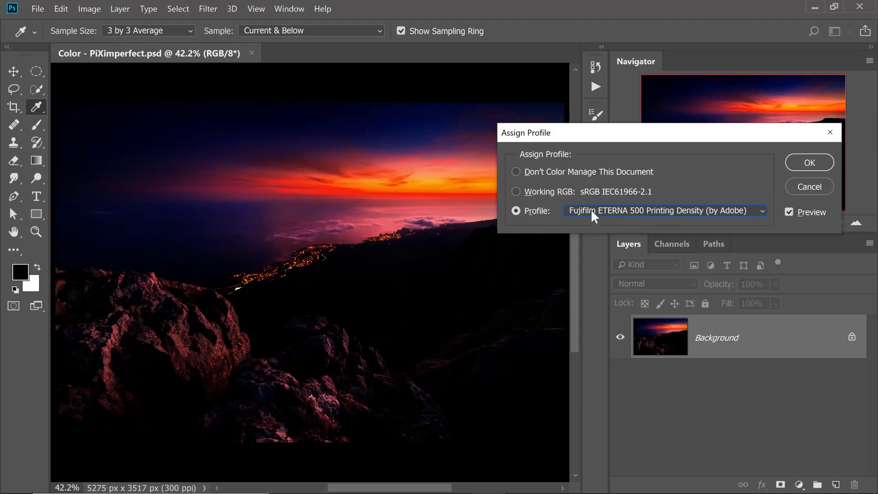
click(595, 216)
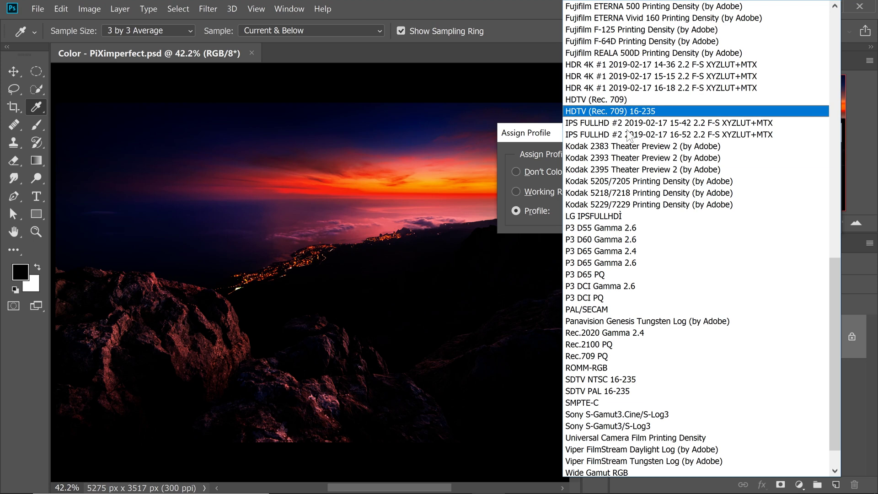
drag(835, 359, 849, 237)
click(590, 181)
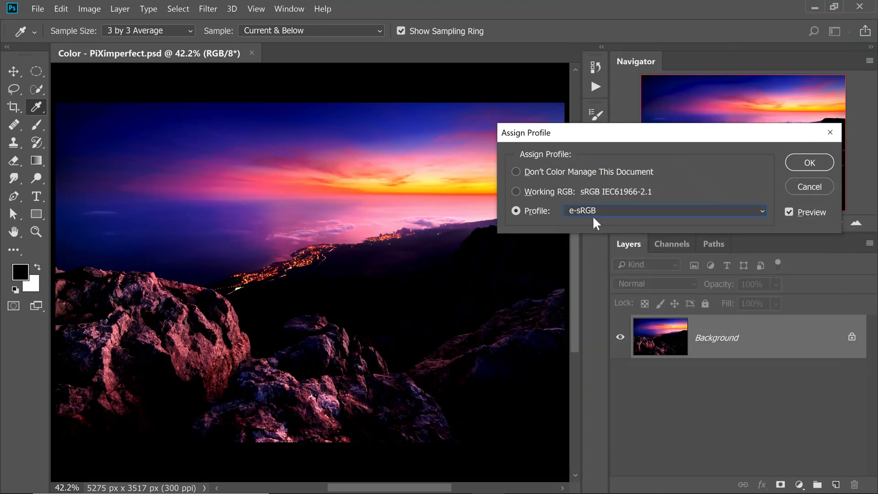
- Apply the e-sRGB assignment and show Document Profile in the status bar
click(810, 163)
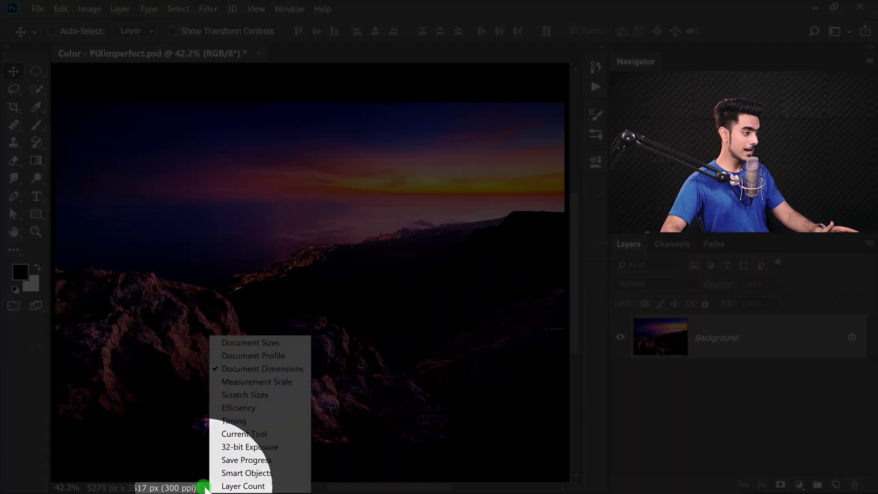
click(253, 355)
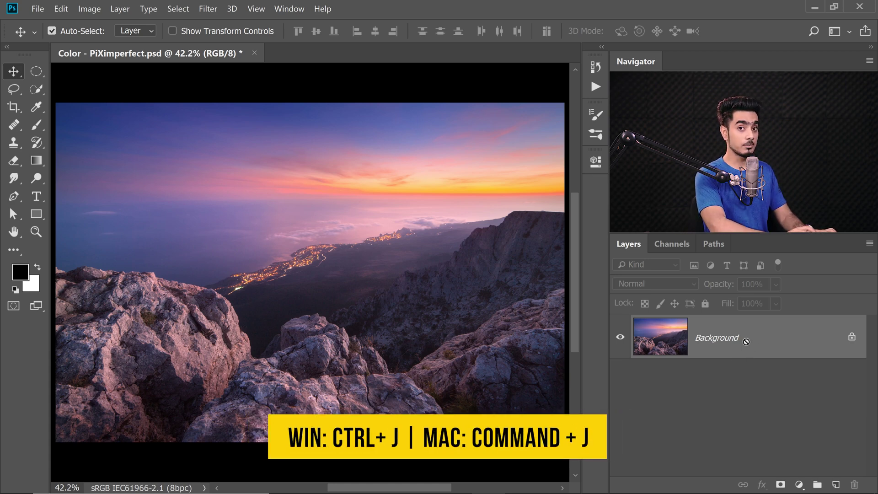
- Duplicate the photo to Layer 1 and convert it to a smart object
key(ctrl+j)
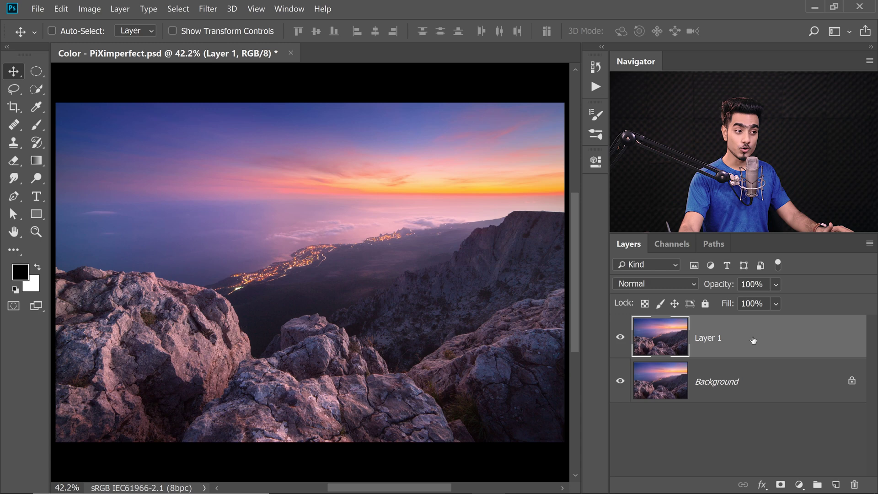
right_click(753, 340)
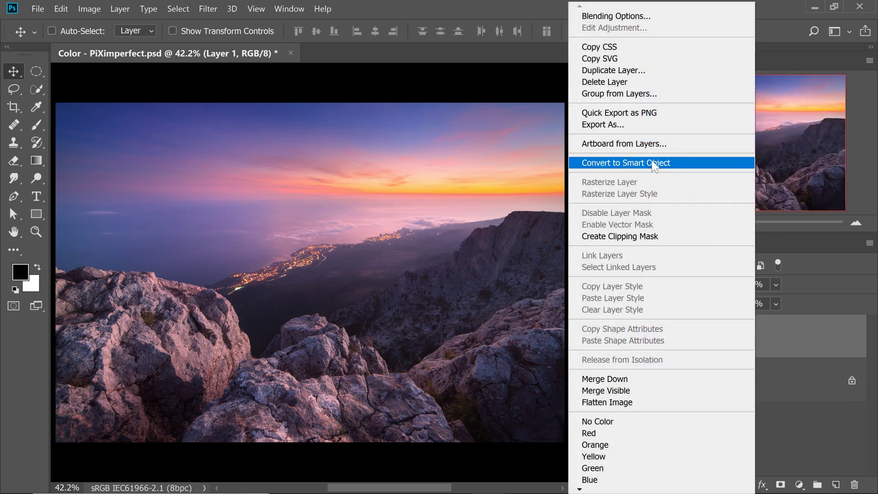
click(653, 165)
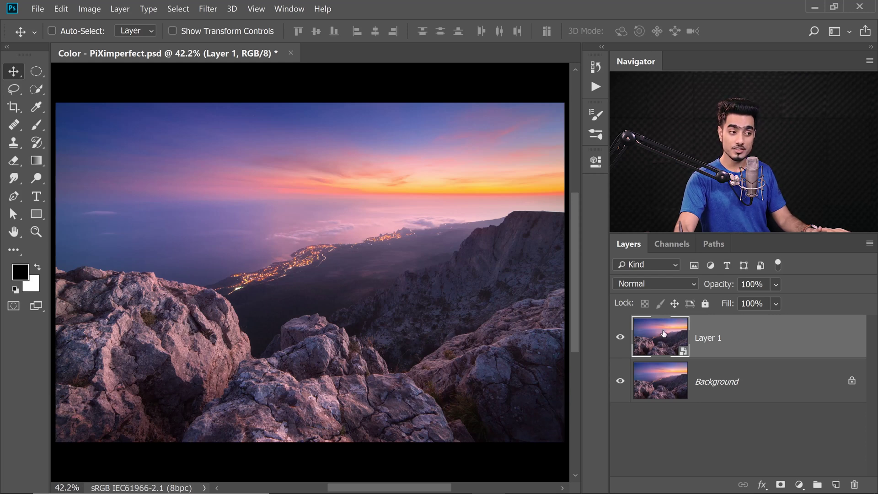
- Assign the e-sRGB profile inside the smart object's contents and save them back
double_click(665, 340)
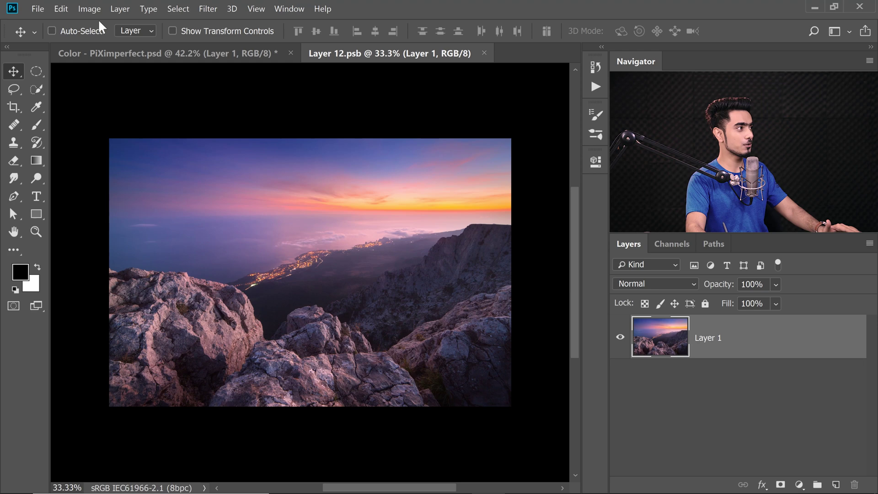
click(61, 8)
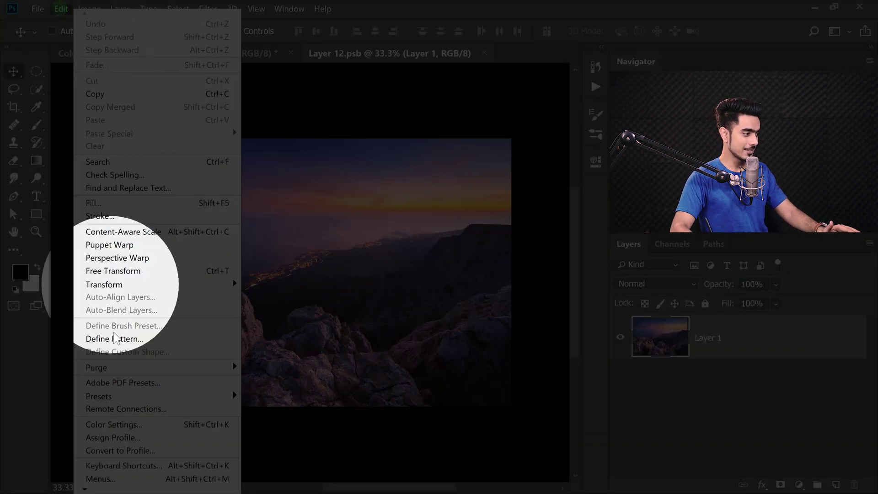
click(113, 437)
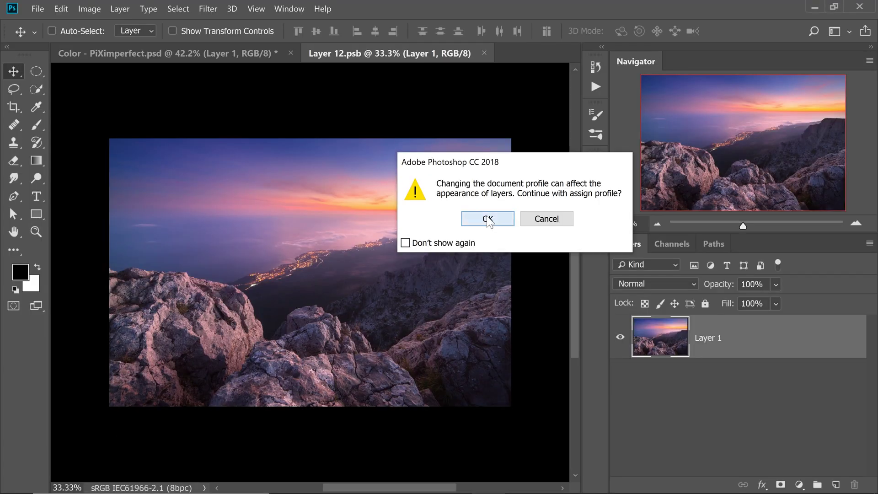
click(488, 219)
click(536, 216)
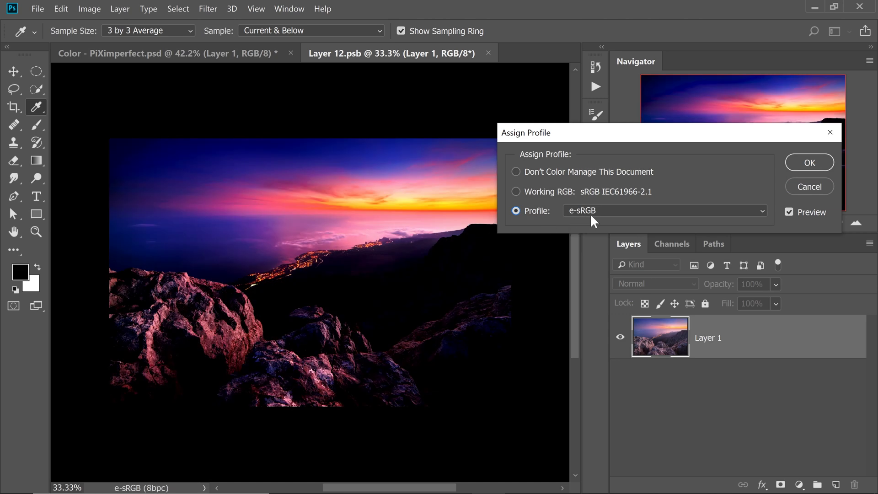
click(809, 163)
key(v)
key(ctrl+s)
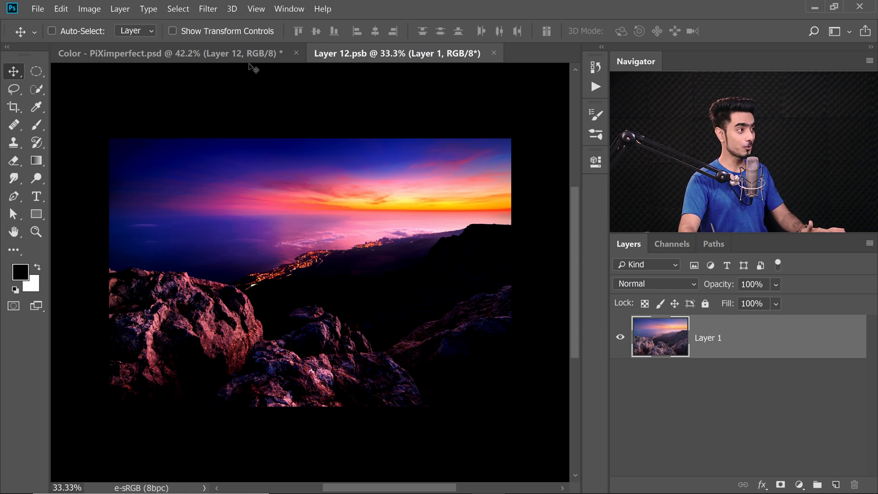
- Compare Layer 12 with Background by hiding it and lowering opacity, then restore 100%
click(233, 54)
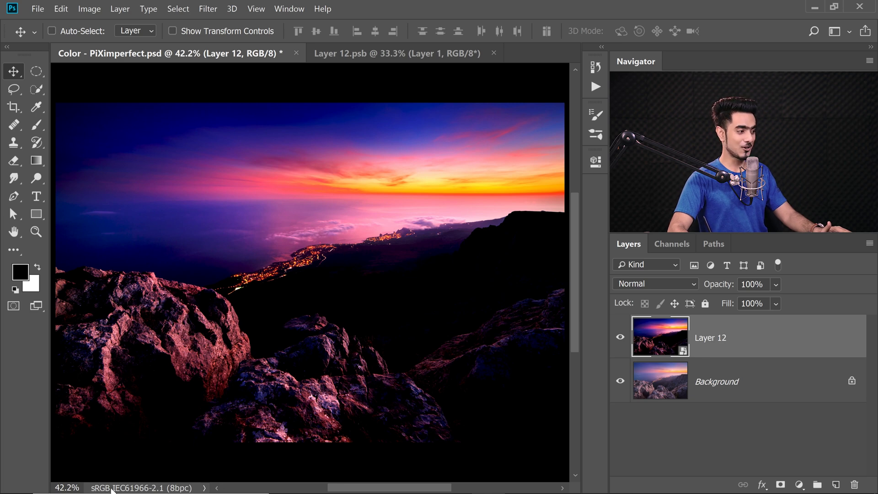
click(620, 338)
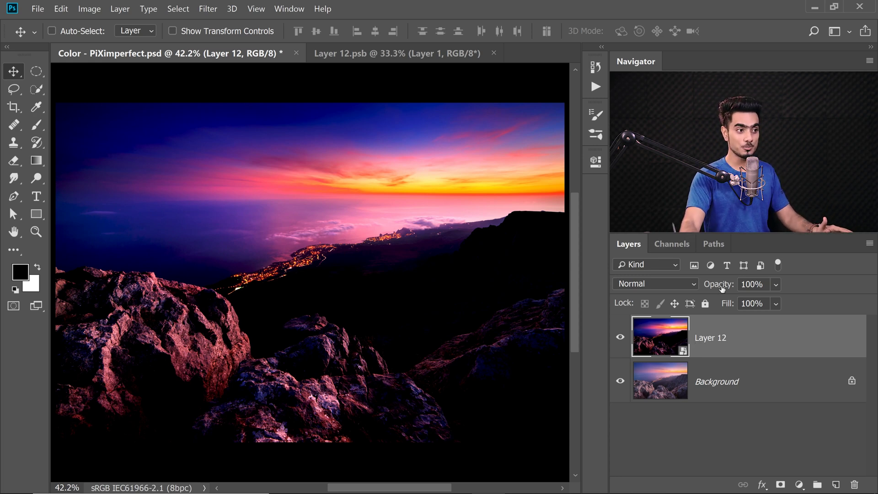
mouse_move(722, 287)
mouse_down()
mouse_move(637, 284)
mouse_move(647, 285)
mouse_up()
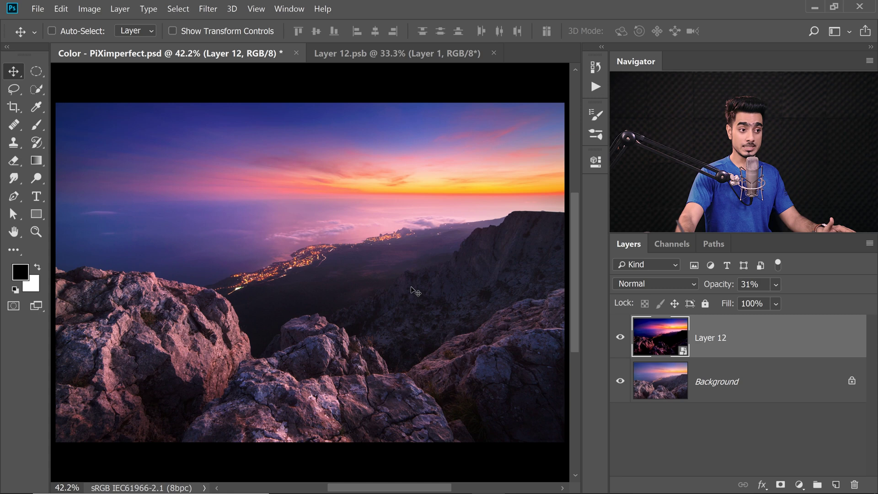
text(100)
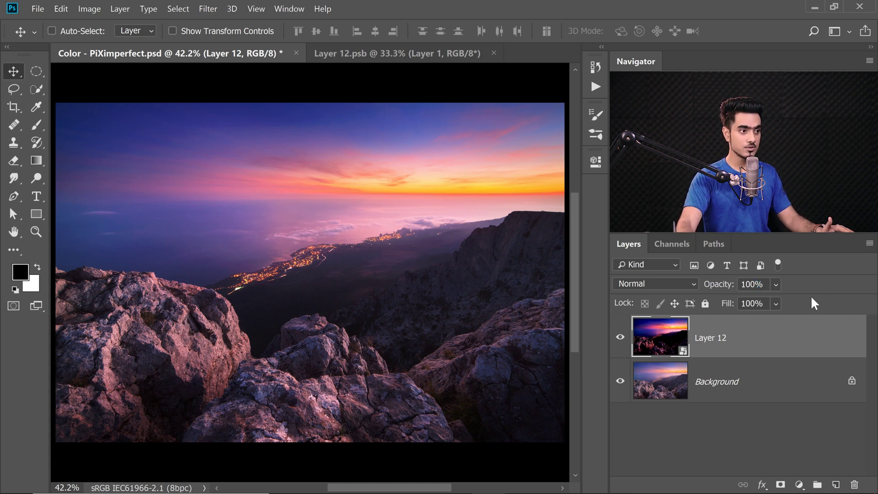
key(Return)
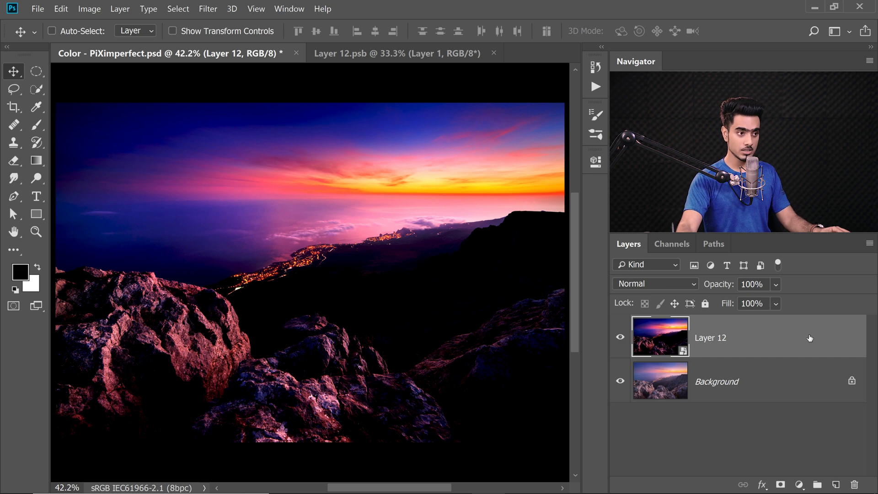
- Split Layer 12's Underlying Layer black Blend If slider, spreading it across 0–255
double_click(809, 353)
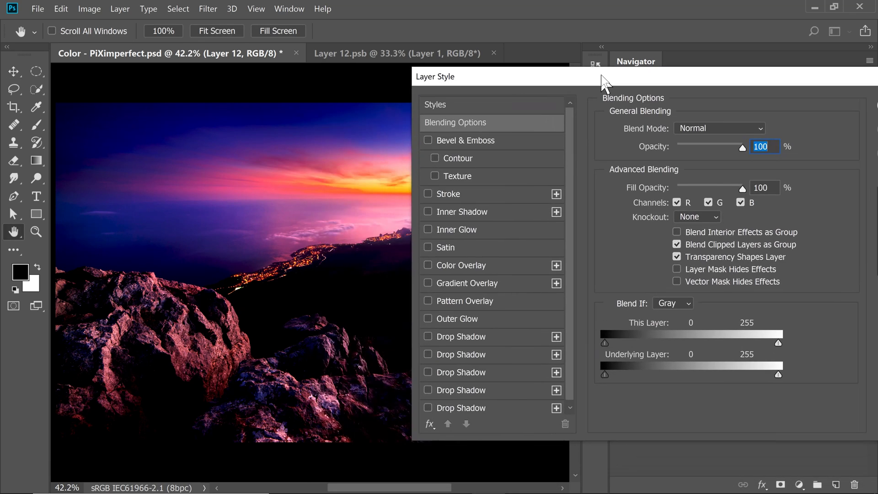
drag(601, 83, 628, 78)
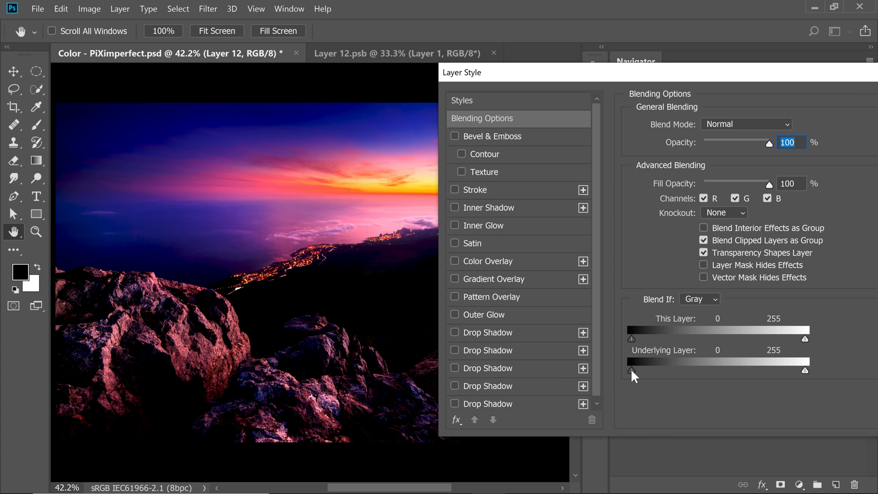
drag(632, 370, 707, 378)
key(alt)
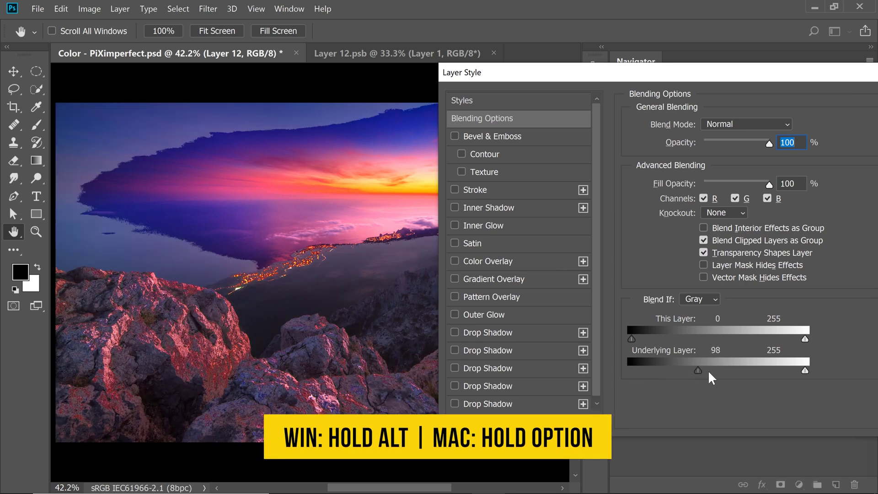
drag(704, 373, 834, 369)
drag(699, 374, 630, 371)
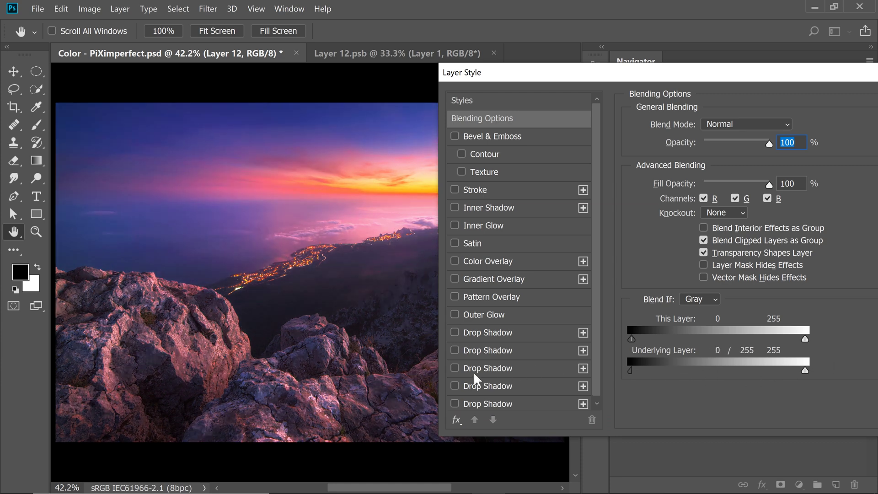
drag(712, 74, 435, 119)
click(672, 149)
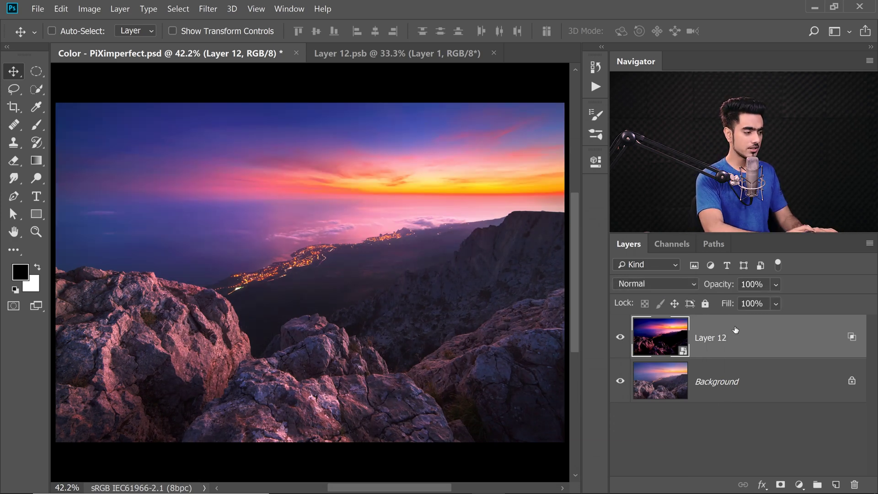
- Duplicate Layer 12, clear the copy's layer style, and set its opacity to 30%
key(ctrl)
key(ctrl+j)
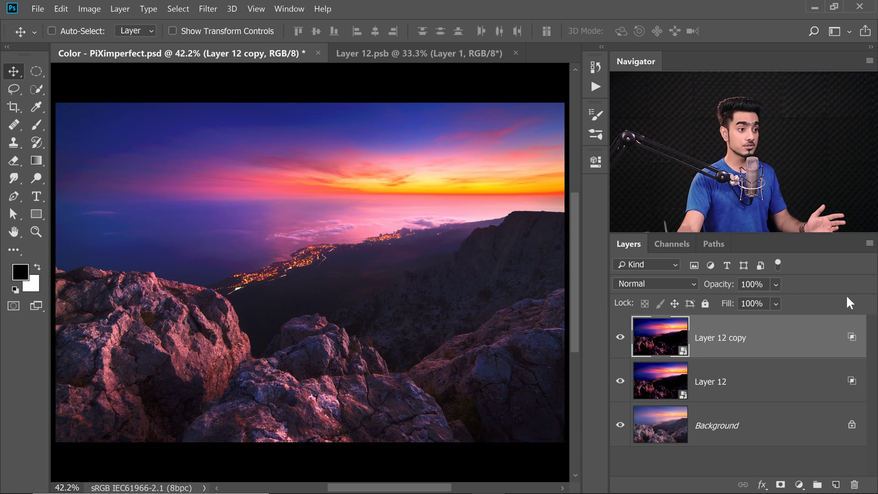
right_click(796, 338)
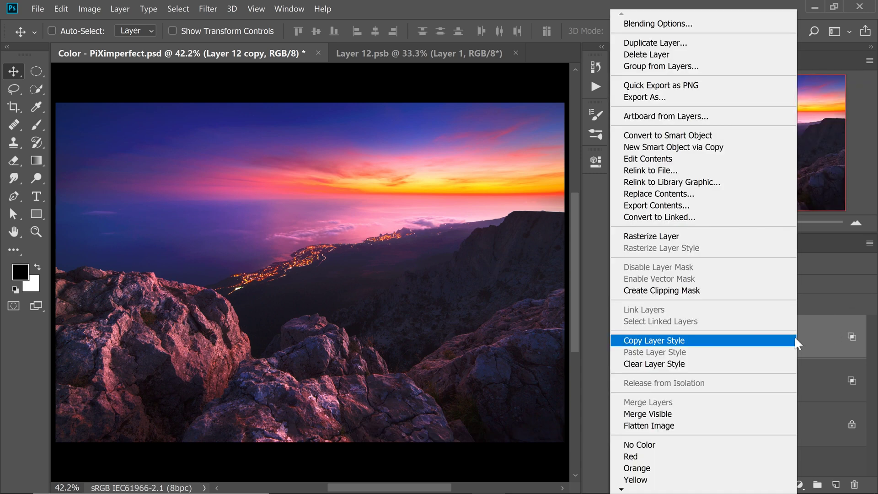
click(758, 364)
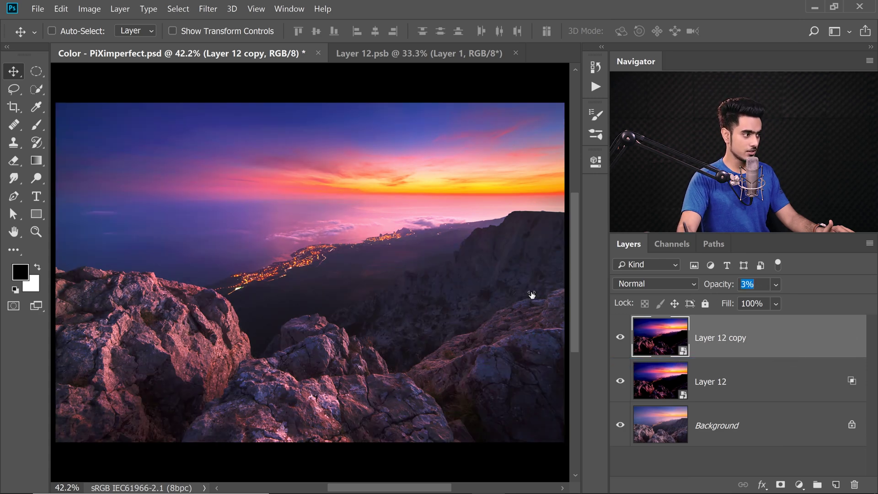
key(3)
key(3)
text(32)
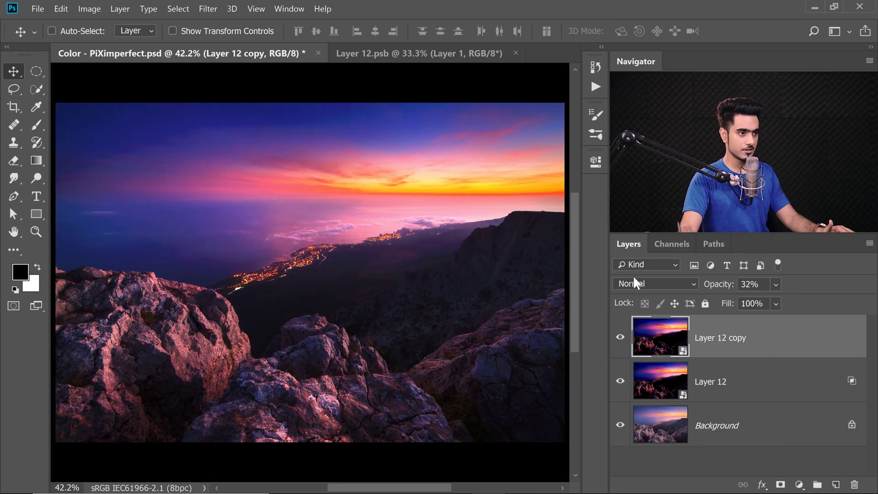
text(30)
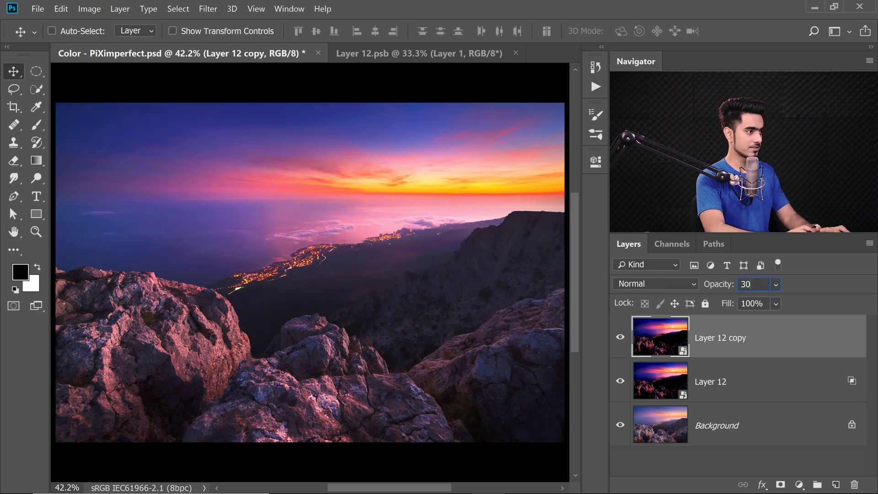
key(Return)
click(621, 426)
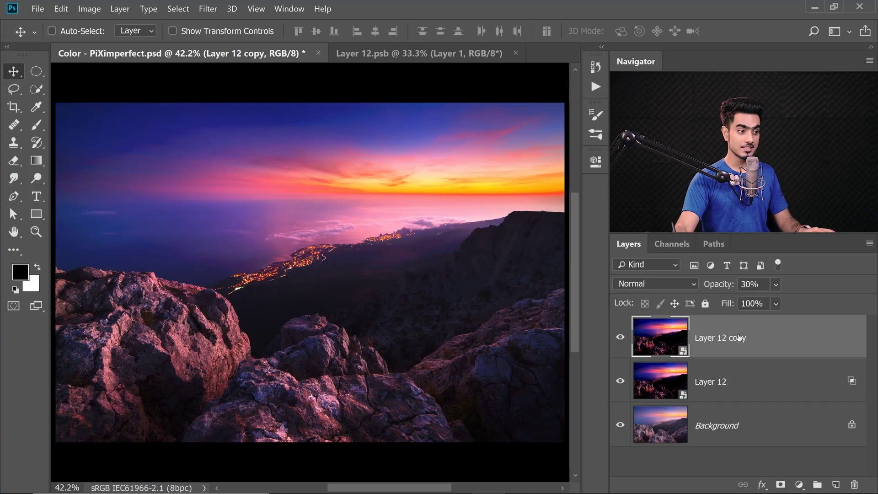
- Select Layer 12 together with its copy and group them as Group 1
key(ctrl)
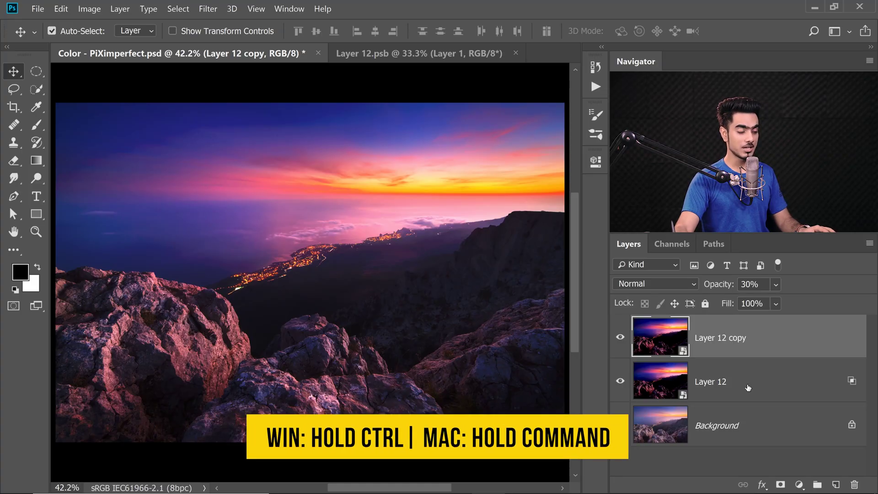
ctrl+click(747, 384)
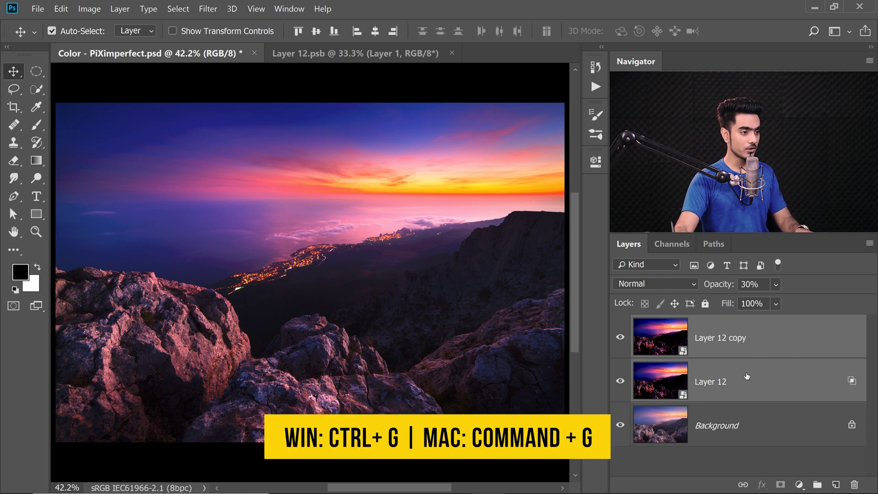
key(ctrl+g)
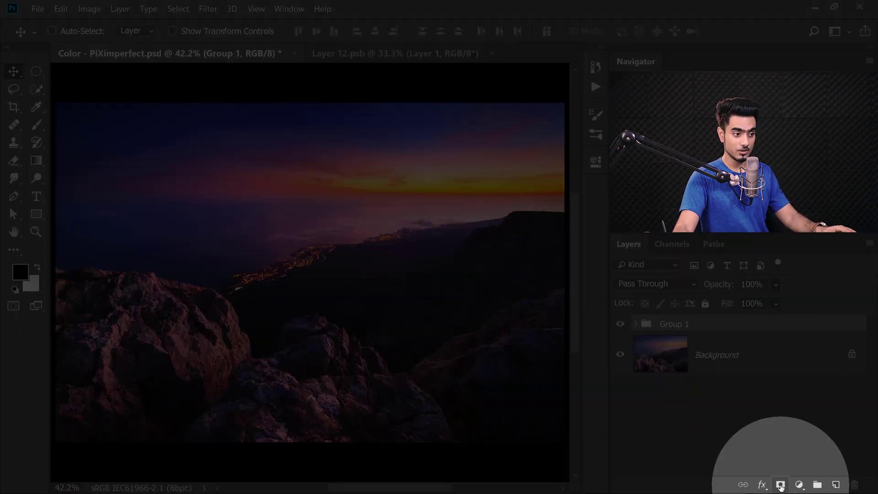
- Add a mask to Group 1 and fade out the upper sky with a black gradient
click(780, 485)
key(b)
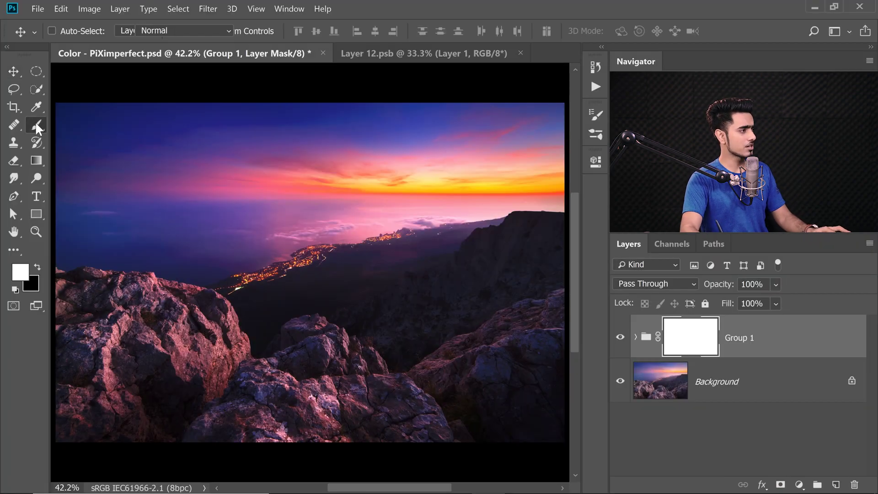
key(x)
mouse_move(406, 188)
mouse_down()
mouse_move(131, 160)
mouse_move(382, 190)
mouse_up()
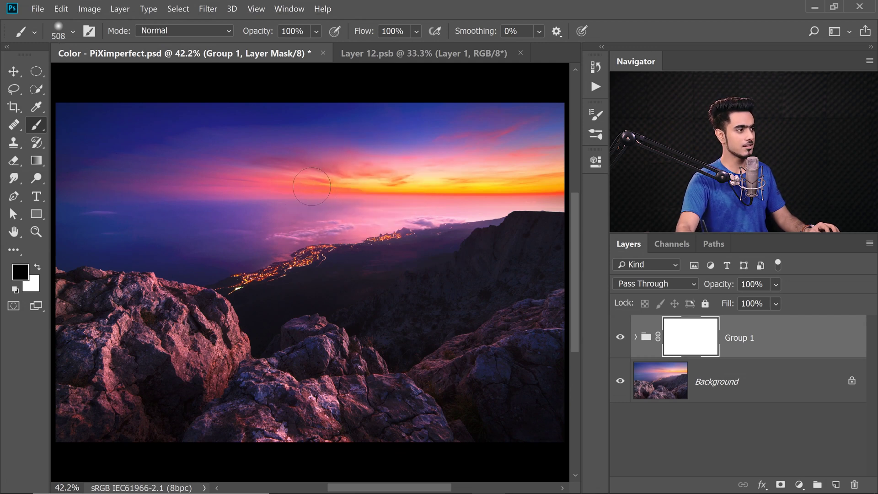
drag(259, 198, 283, 201)
click(36, 162)
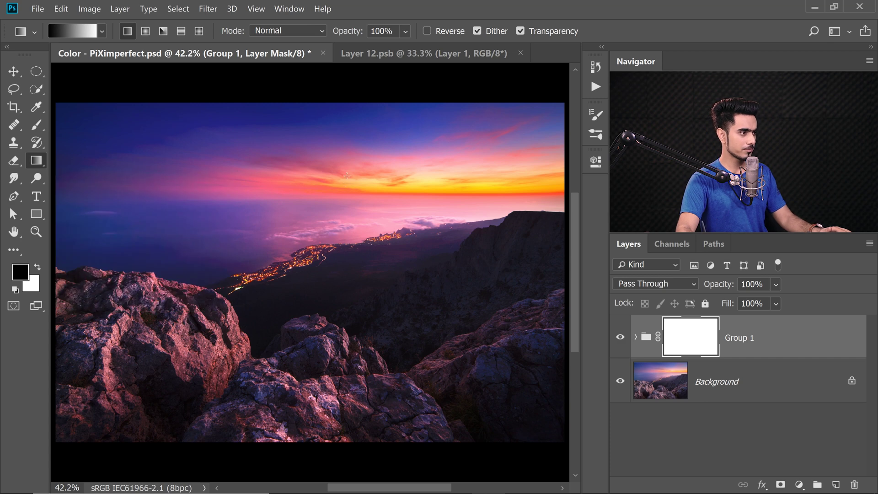
drag(348, 227, 349, 229)
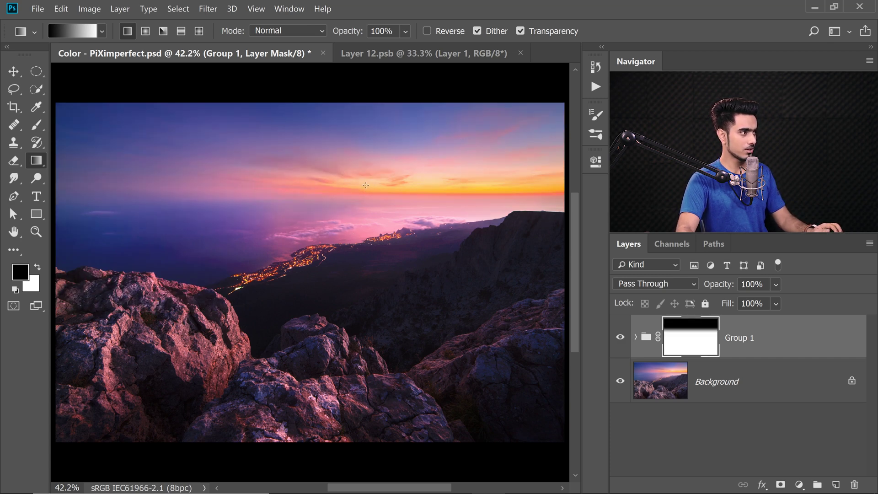
click(620, 341)
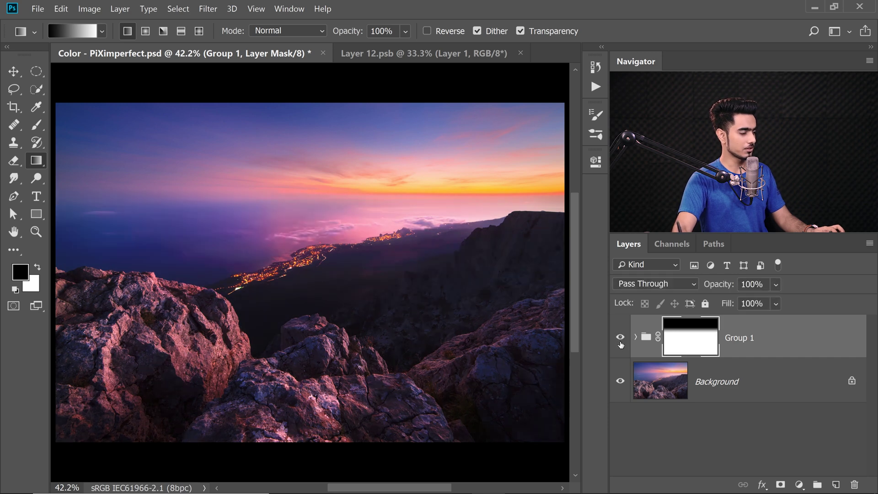
click(620, 344)
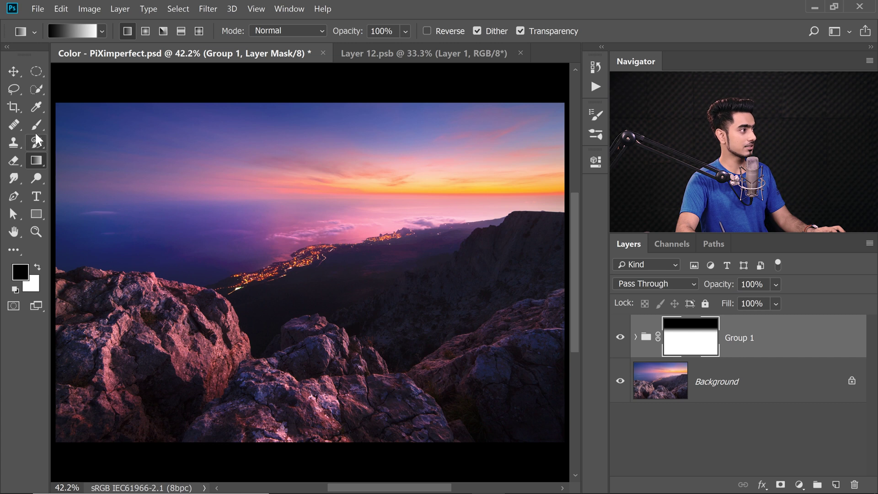
- Paint soft black at 10% flow on Group 1's mask over the coastline
key(b)
mouse_move(306, 265)
mouse_down()
mouse_move(345, 274)
mouse_move(388, 268)
mouse_up()
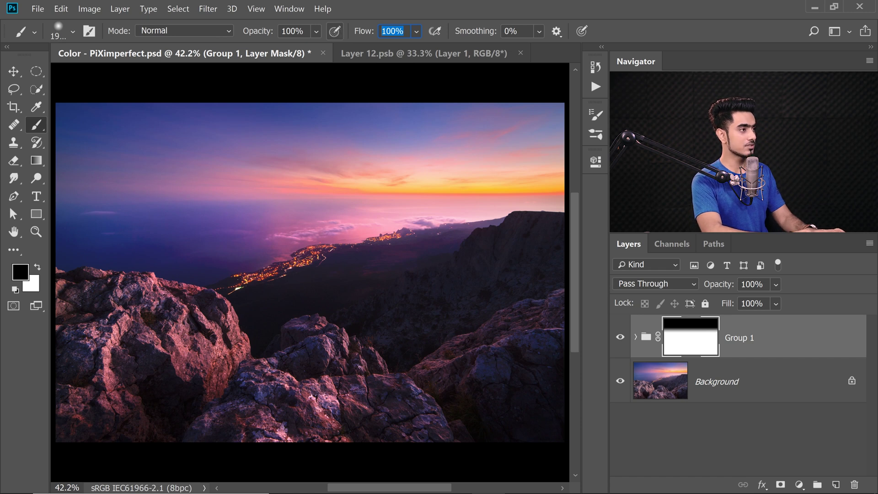
text(10)
key(Return)
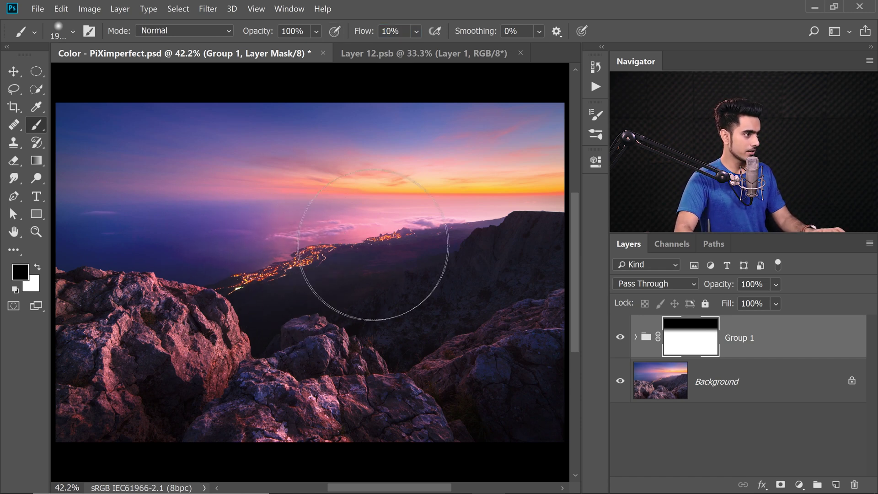
drag(374, 246, 402, 206)
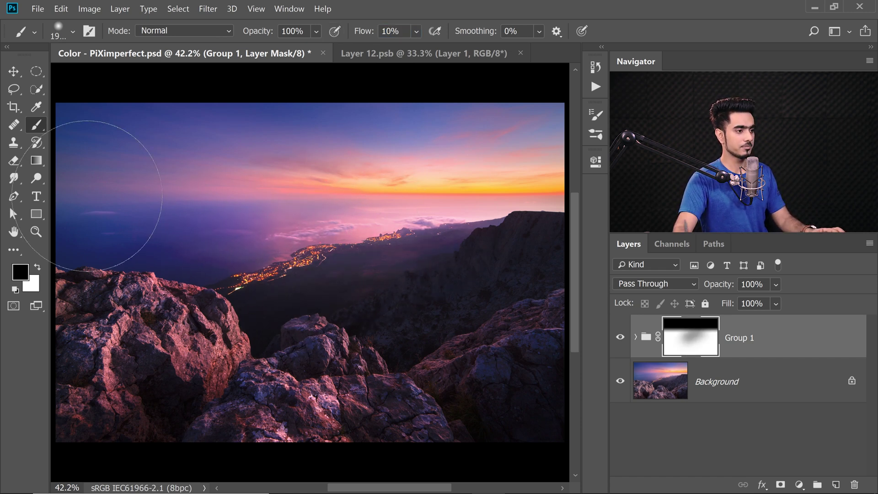